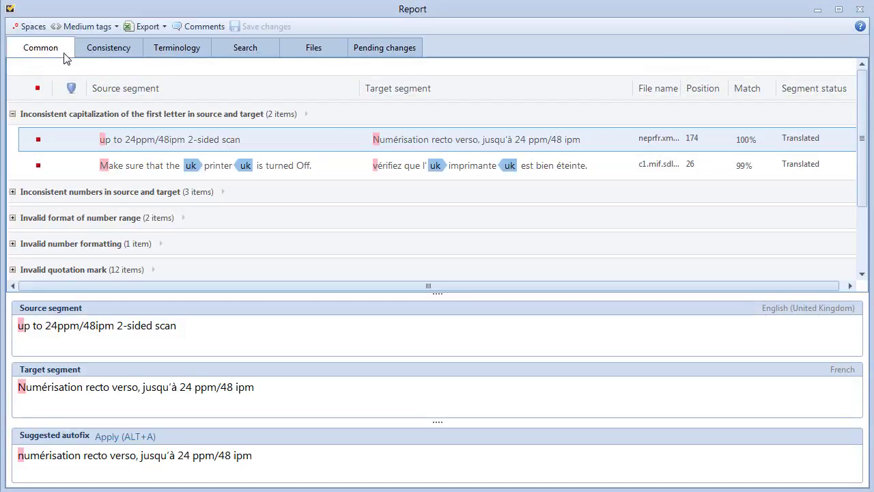
- Look through the Consistency and Terminology sections of the report and return to the Common errors
{"action": "left_click", "coordinate": [136, 45]}
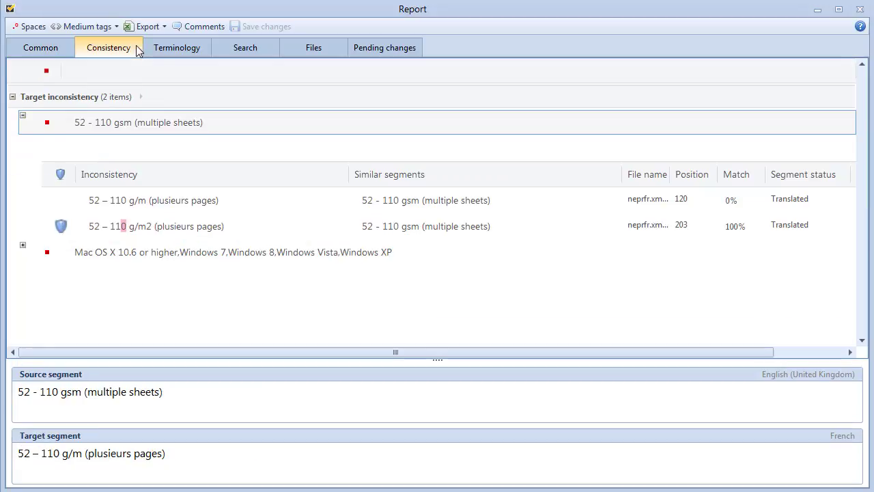
{"action": "left_click", "coordinate": [205, 44]}
{"action": "left_click", "coordinate": [56, 51]}
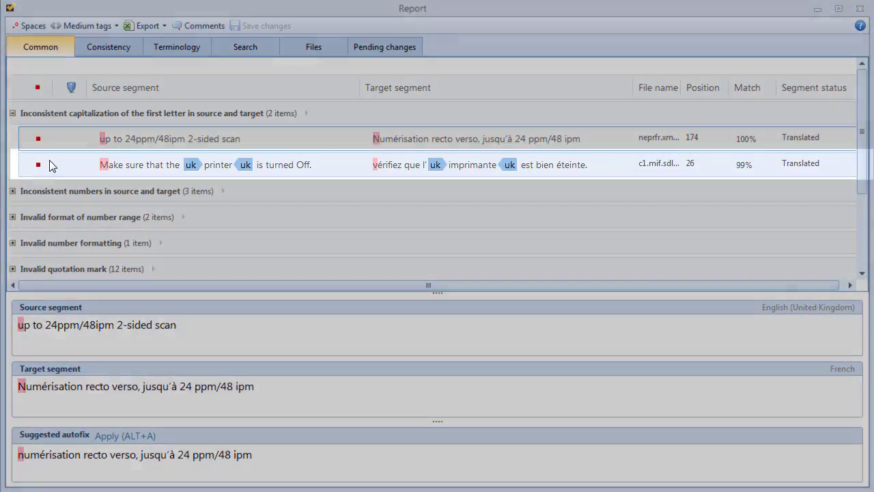
- Select the "Make sure that the printer is turned Off." error, show space marks, and display tags as Short tags
{"action": "left_click", "coordinate": [49, 162]}
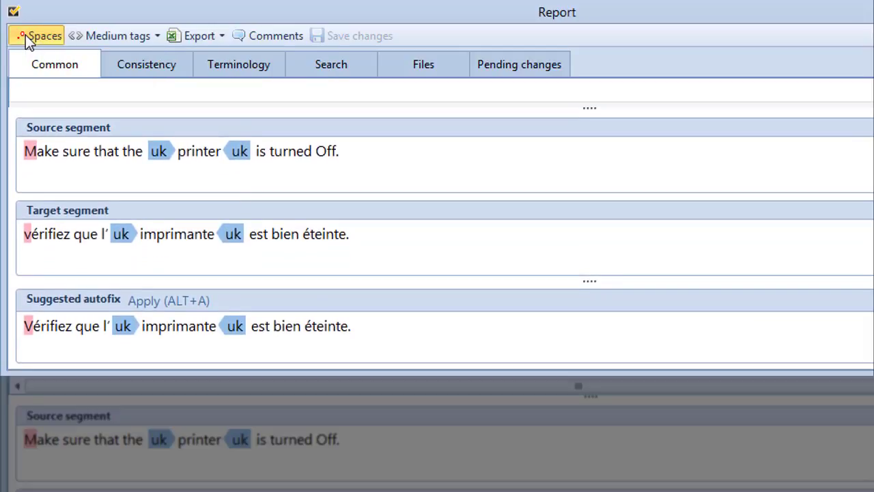
{"action": "left_click", "coordinate": [25, 35]}
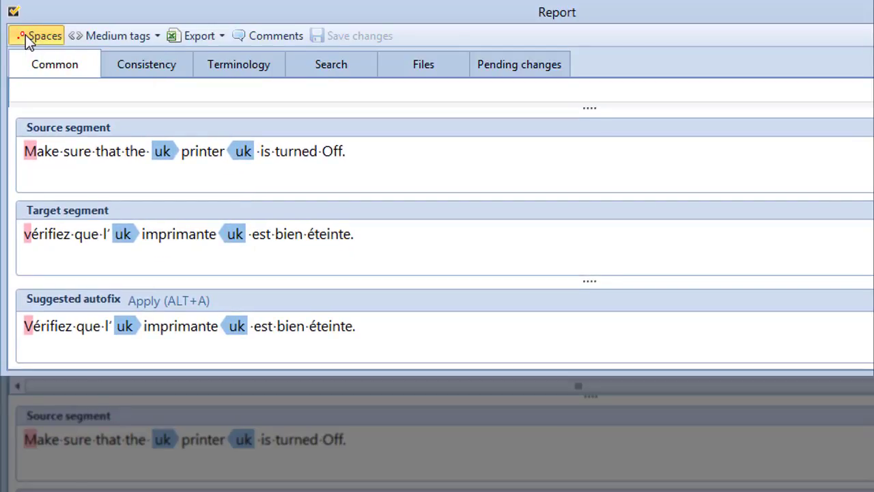
{"action": "left_click", "coordinate": [158, 36]}
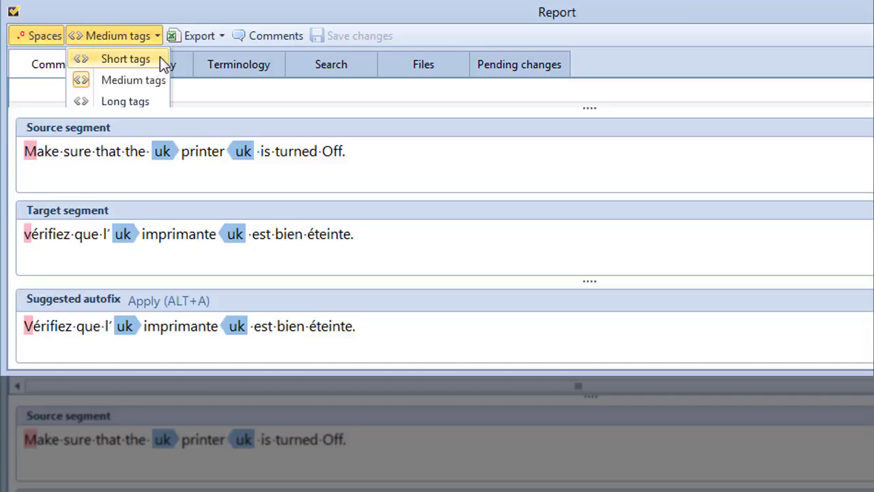
{"action": "left_click", "coordinate": [160, 56]}
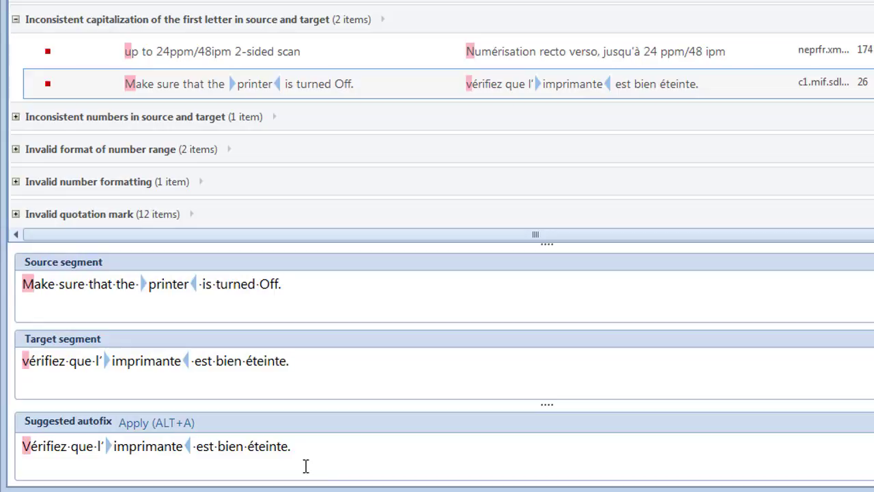
- Apply the suggested autofix to the printer segment and correct the inconsistent number in the dimensions segment's target to 383
{"action": "left_click", "coordinate": [150, 423]}
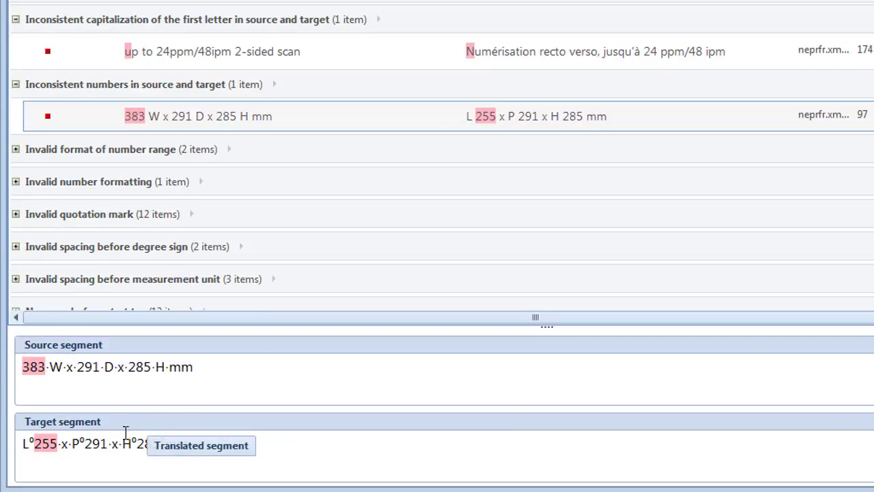
{"action": "left_click", "coordinate": [59, 445]}
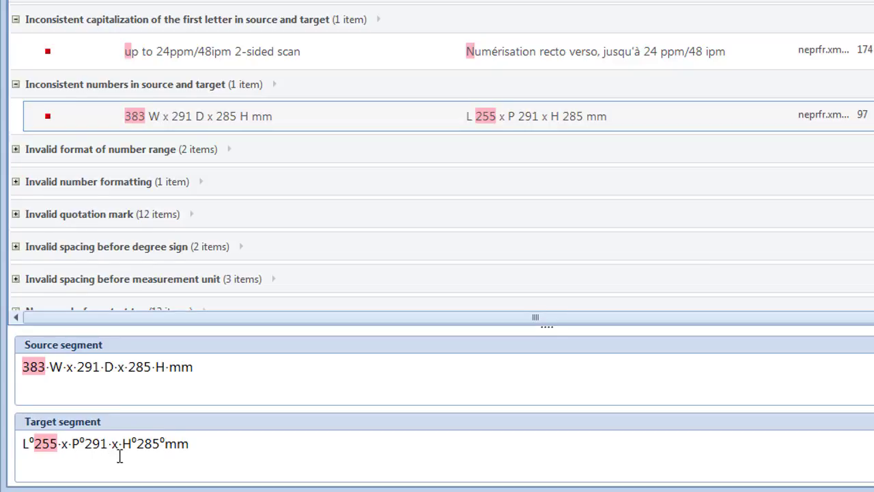
{"action": "key", "text": "BackSpace"}
{"action": "key", "text": "BackSpace"}
{"action": "key", "text": "BackSpace"}
{"action": "type", "text": "383"}
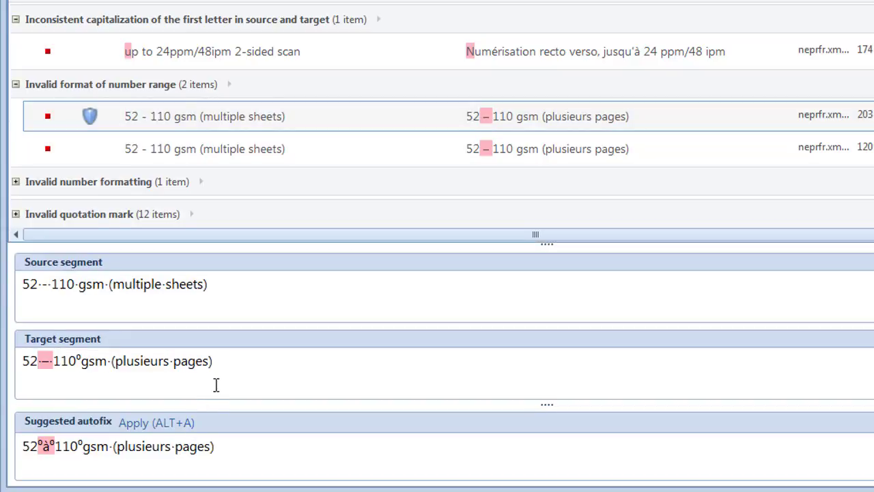
{"action": "left_click_drag", "start_coordinate": [216, 362], "coordinate": [164, 366]}
{"action": "key", "text": "Delete"}
{"action": "key", "text": "ctrl+z"}
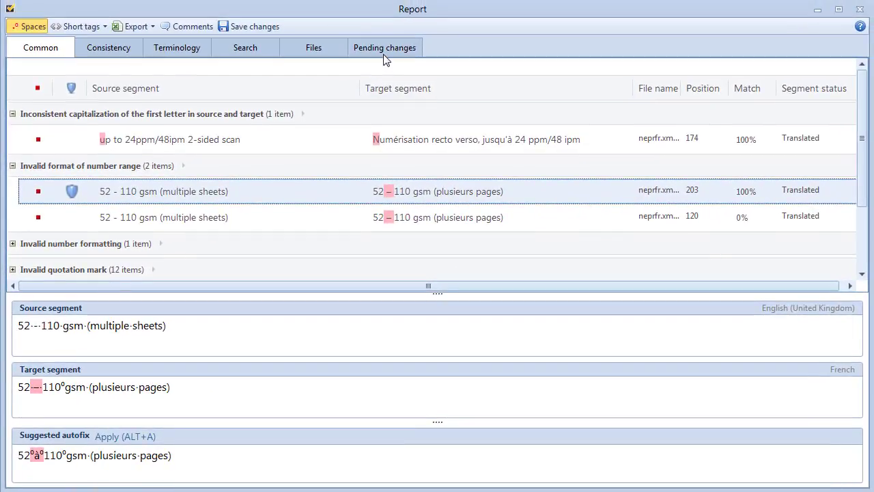
- Review the pending changes, roll back the printer segment's change, and save the remaining change to the files
{"action": "left_click", "coordinate": [384, 51]}
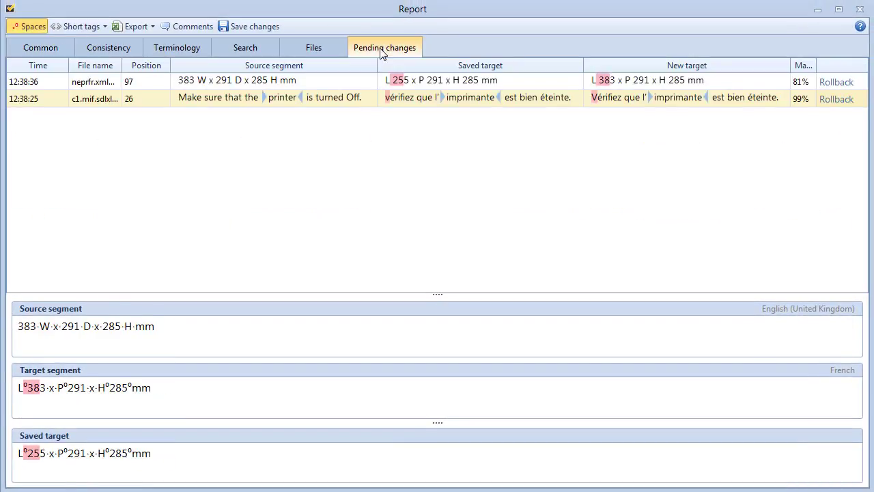
{"action": "left_click", "coordinate": [541, 84]}
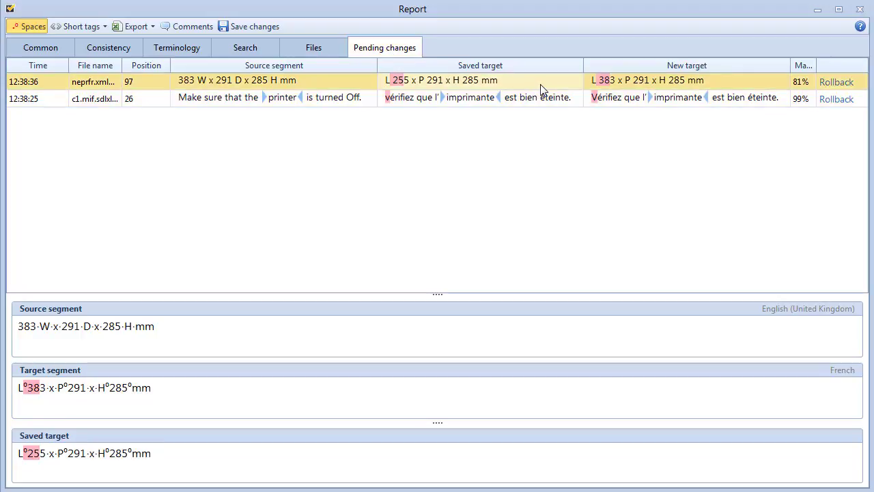
{"action": "left_click", "coordinate": [570, 99]}
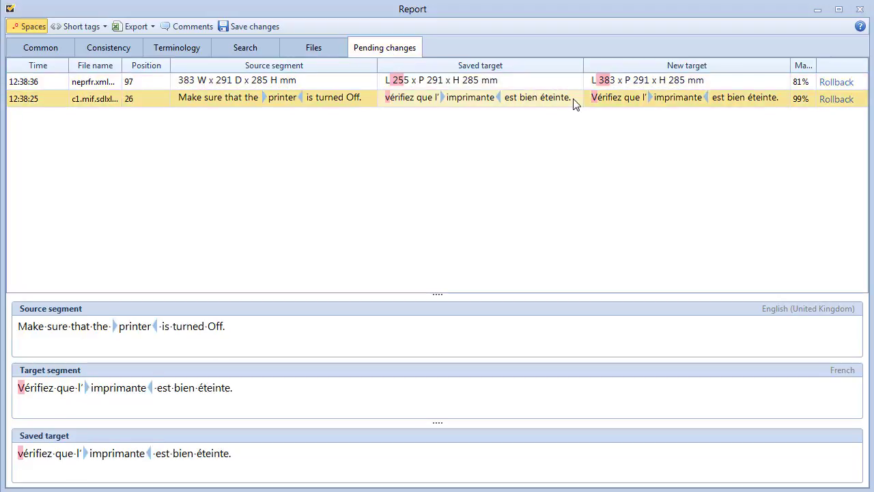
{"action": "left_click", "coordinate": [846, 100]}
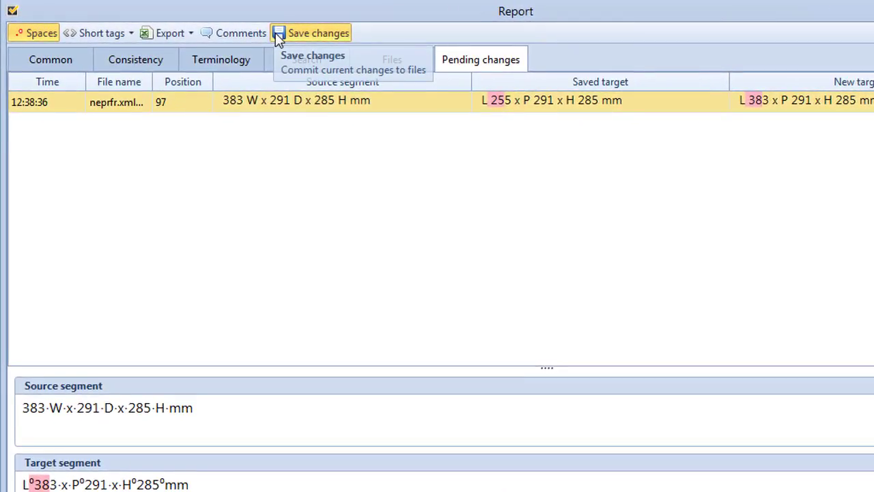
{"action": "left_click", "coordinate": [273, 33]}
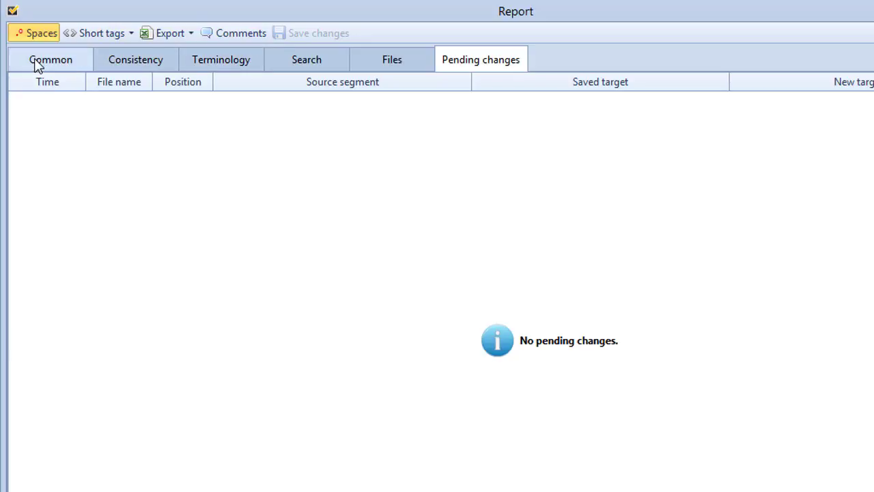
- Add the Target language column to the Common errors list and place it between the status and protection columns
{"action": "left_click", "coordinate": [38, 64]}
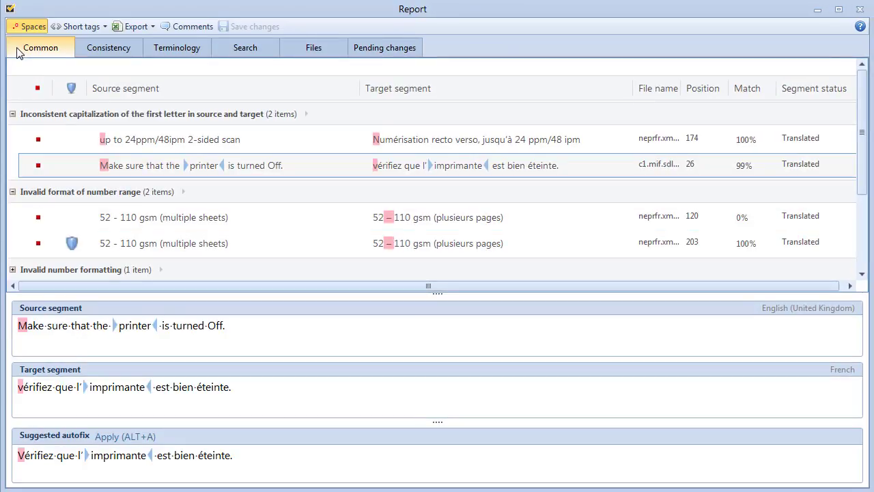
{"action": "right_click", "coordinate": [258, 86]}
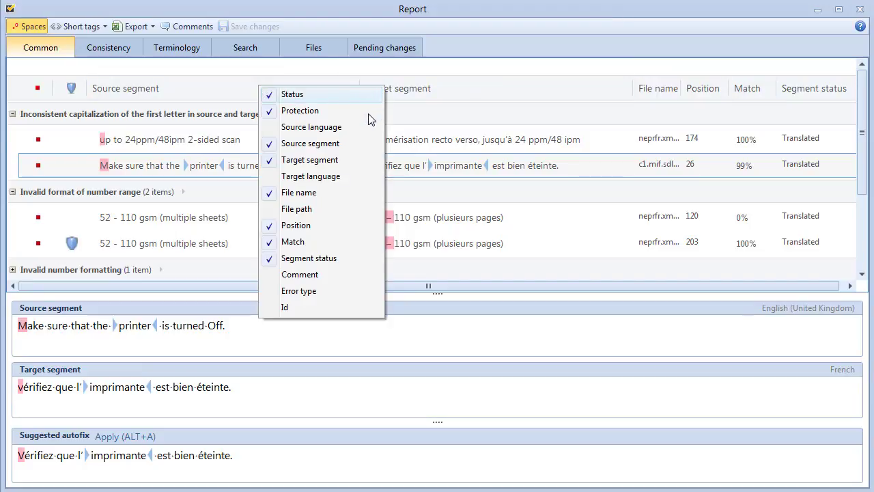
{"action": "left_click", "coordinate": [345, 176]}
{"action": "left_click", "coordinate": [347, 68]}
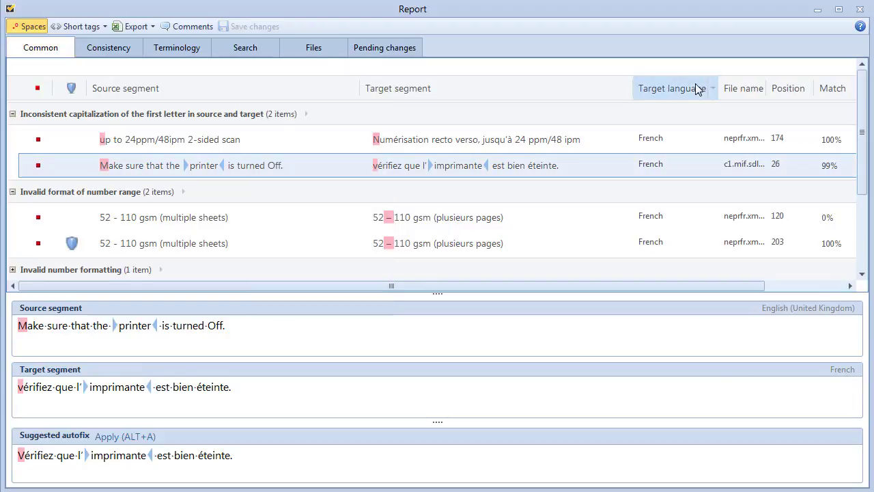
{"action": "left_click_drag", "start_coordinate": [697, 87], "coordinate": [129, 89]}
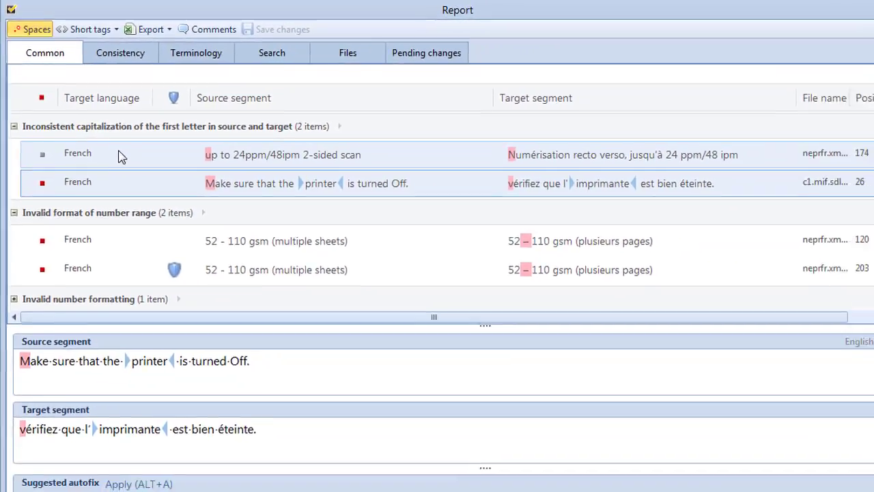
- Filter the Common errors by status to show only the red-marked errors
{"action": "left_click", "coordinate": [52, 99]}
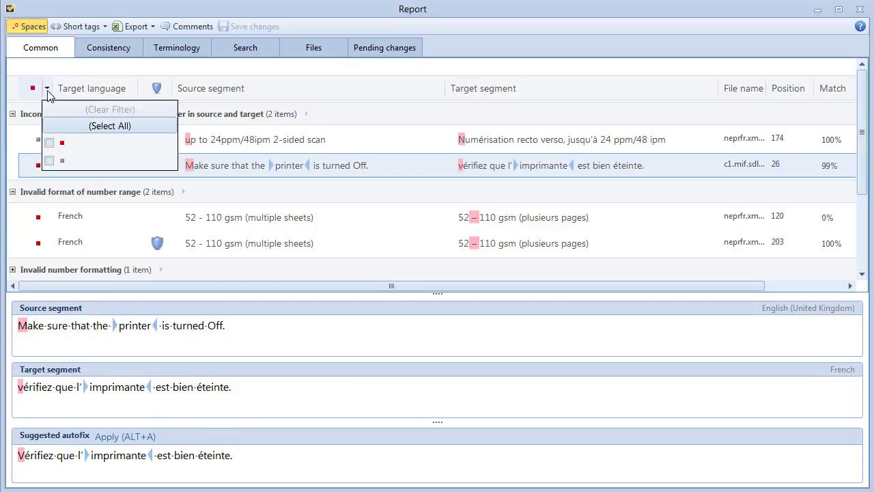
{"action": "left_click", "coordinate": [49, 143]}
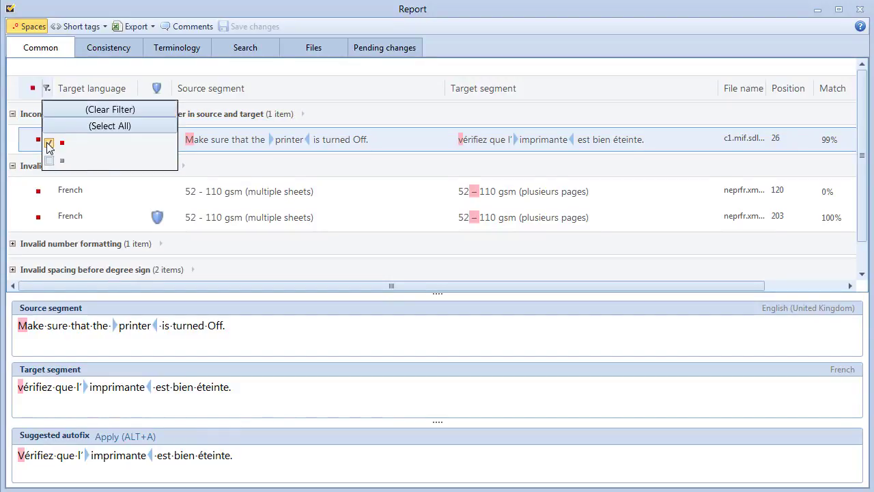
{"action": "left_click", "coordinate": [45, 72]}
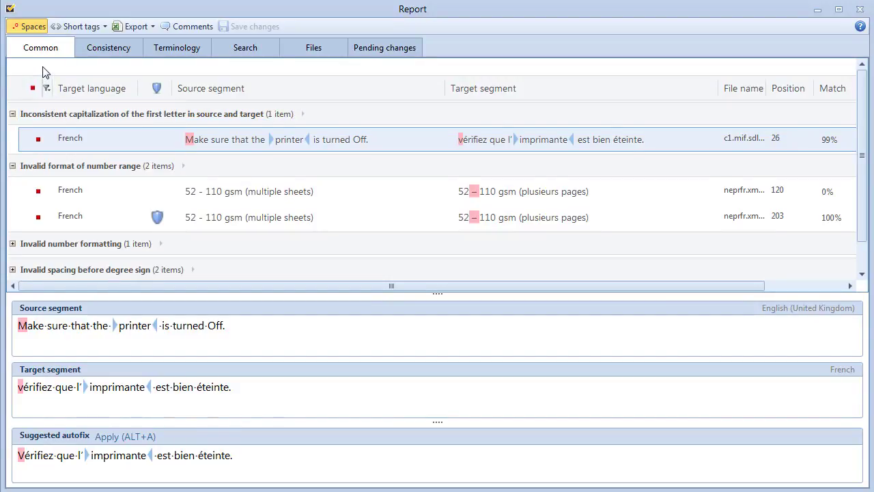
- Expand the number formatting, degree sign and measurement unit error groups, and apply the suggested autofix to the Mac OS X 10.6 segment
{"action": "left_click", "coordinate": [12, 243]}
{"action": "scroll", "coordinate": [21, 253], "scroll_direction": "down", "scroll_amount": 1}
{"action": "left_click", "coordinate": [14, 242]}
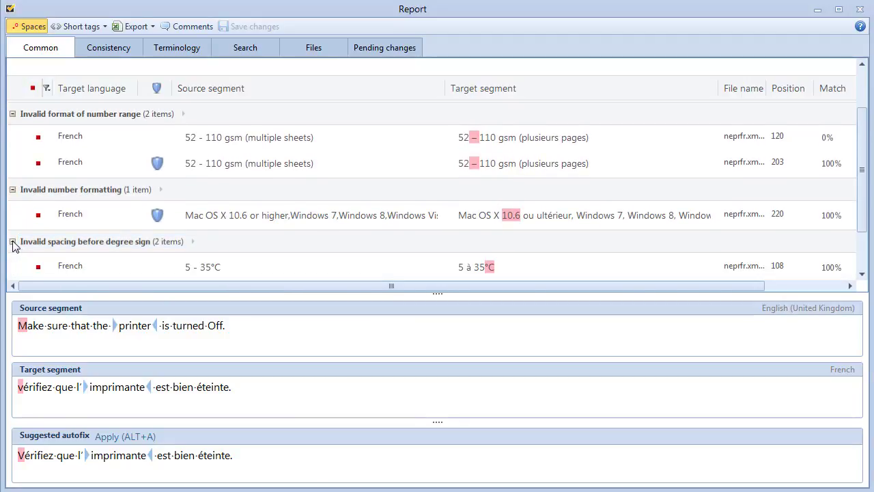
{"action": "left_click", "coordinate": [13, 266]}
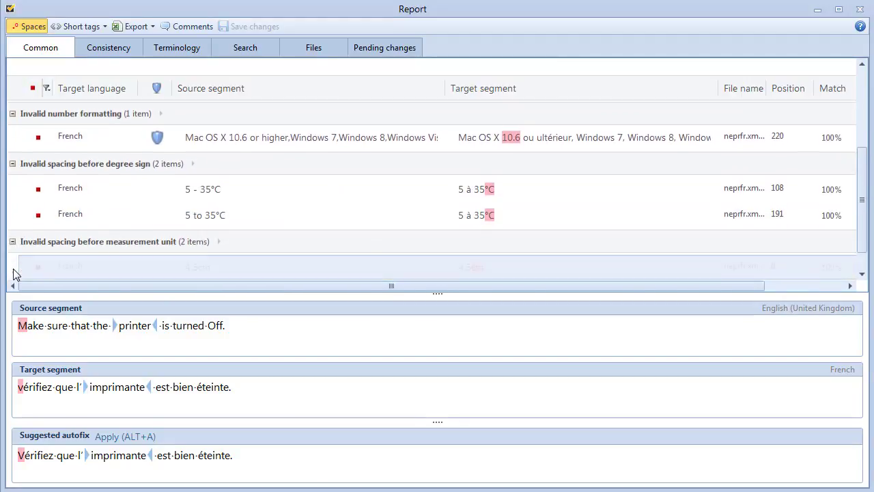
{"action": "scroll", "coordinate": [32, 255], "scroll_direction": "up", "scroll_amount": 4}
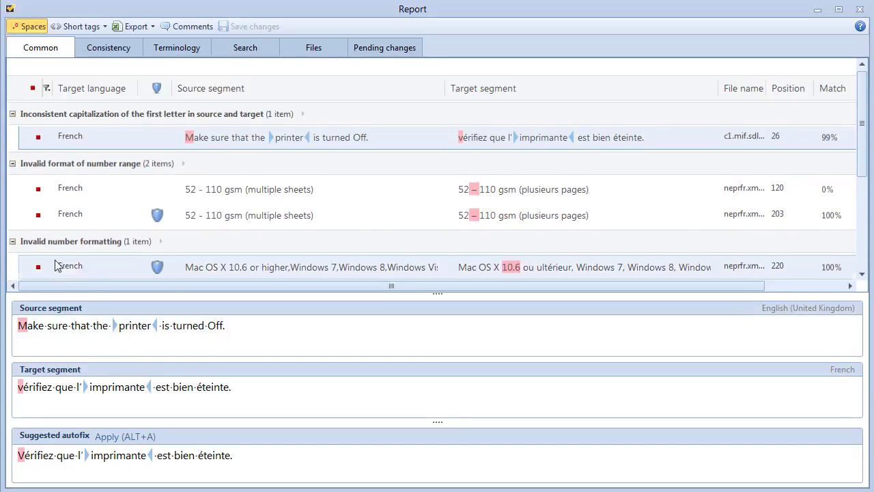
{"action": "left_click", "coordinate": [116, 267]}
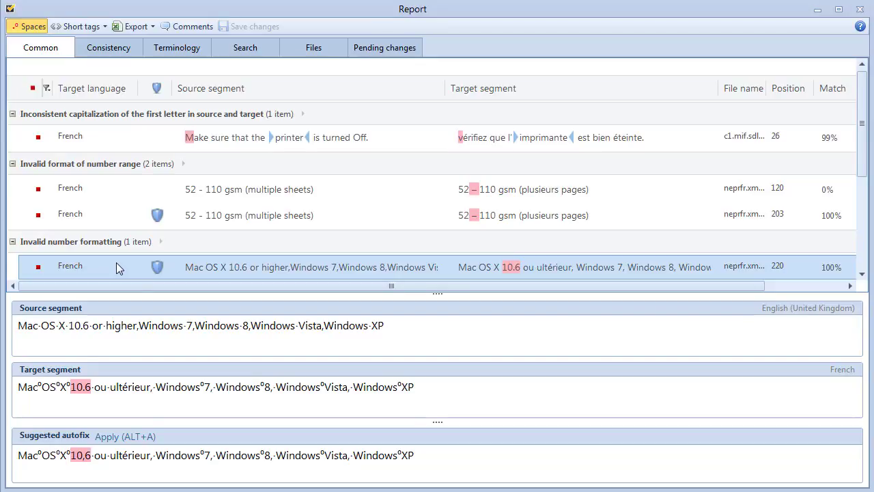
{"action": "key", "text": "alt+a"}
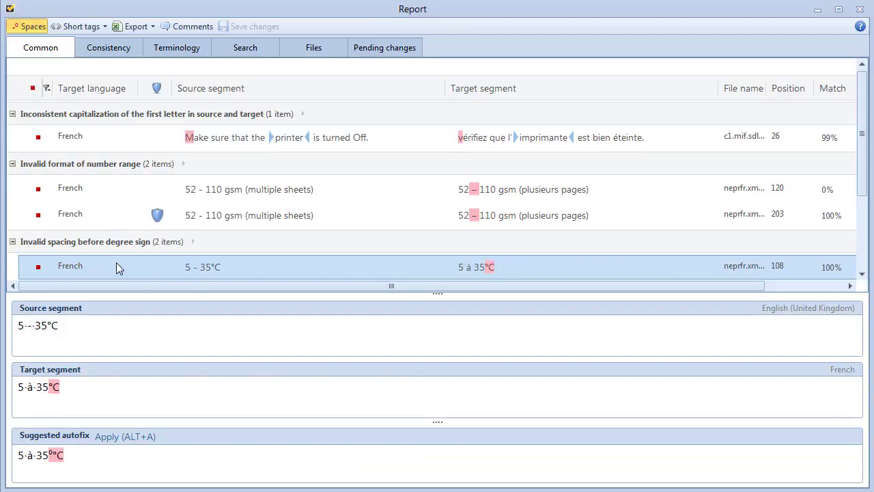
- View the "5 - 35°C" segment in the context of its source file, then close the file view
{"action": "double_click", "coordinate": [604, 264]}
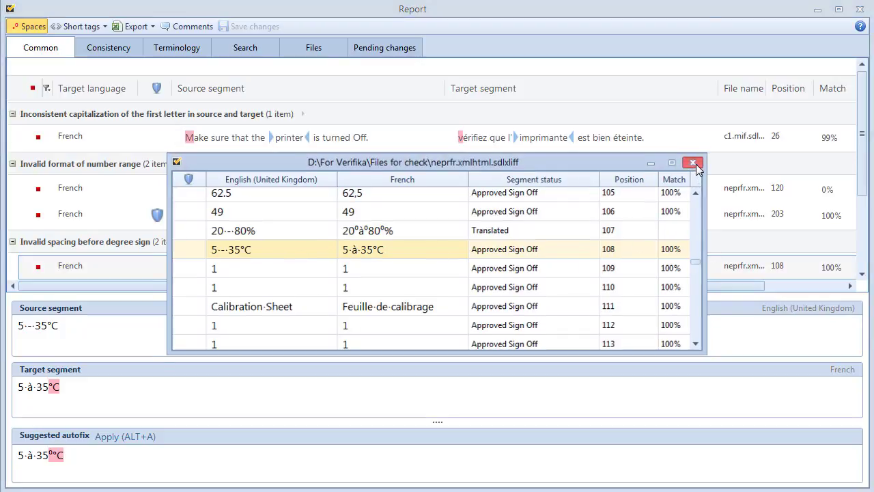
{"action": "left_click", "coordinate": [696, 164]}
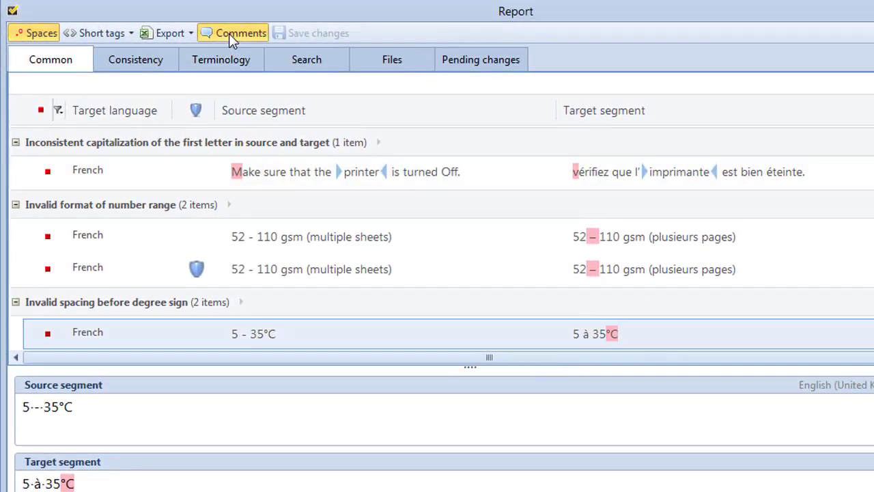
- Turn on Comments and export all types of errors to an Excel report
{"action": "left_click", "coordinate": [229, 33]}
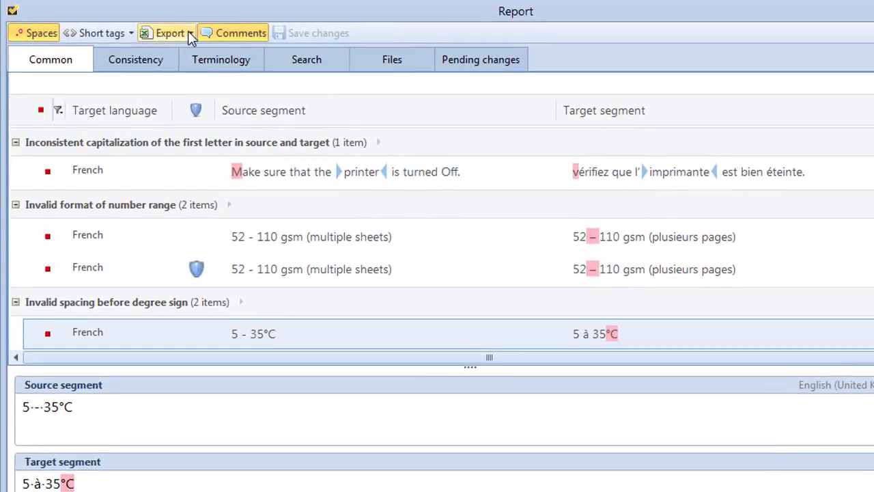
{"action": "left_click", "coordinate": [152, 27]}
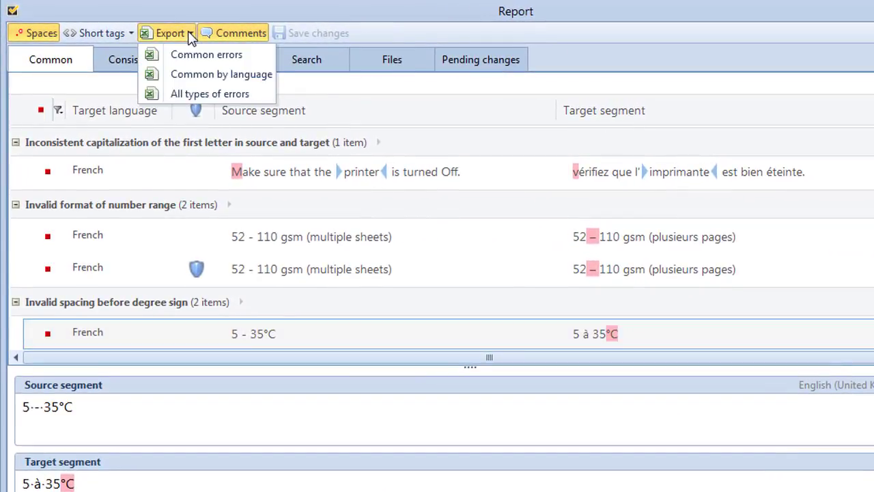
{"action": "left_click", "coordinate": [266, 95]}
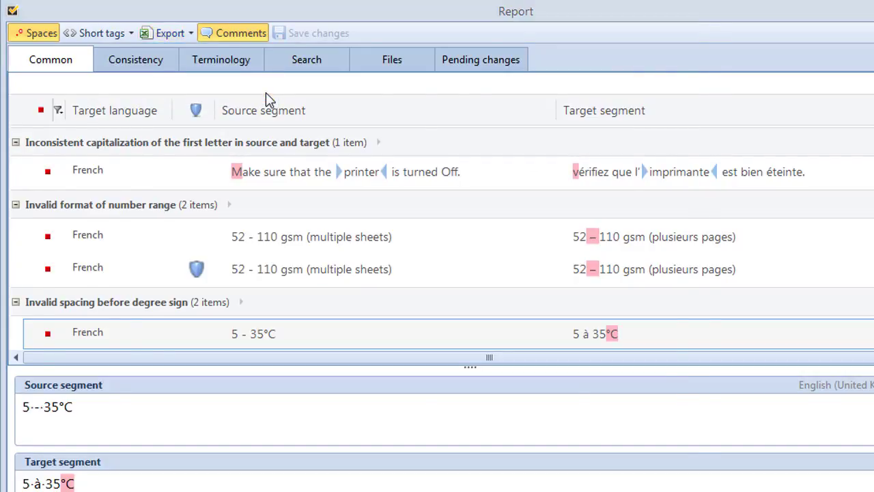
{"action": "left_click", "coordinate": [552, 423]}
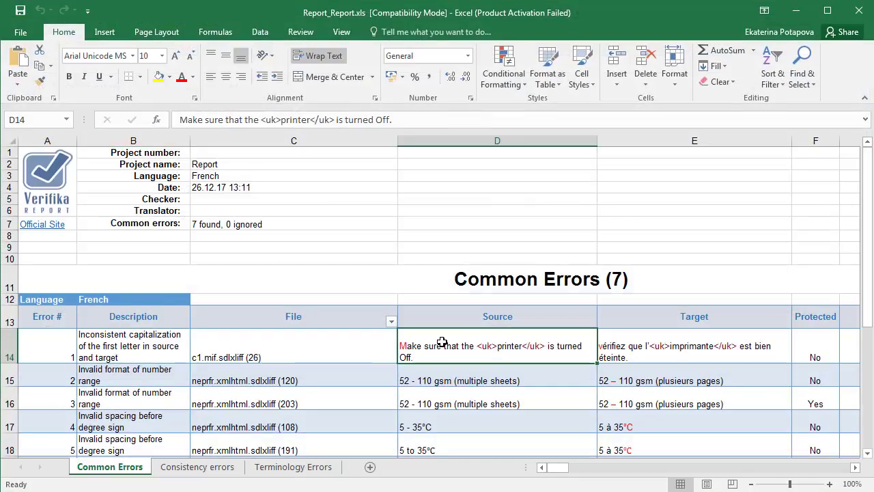
- Review the Consistency errors and Terminology Errors sheets of the exported report in Excel
{"action": "left_click", "coordinate": [192, 468]}
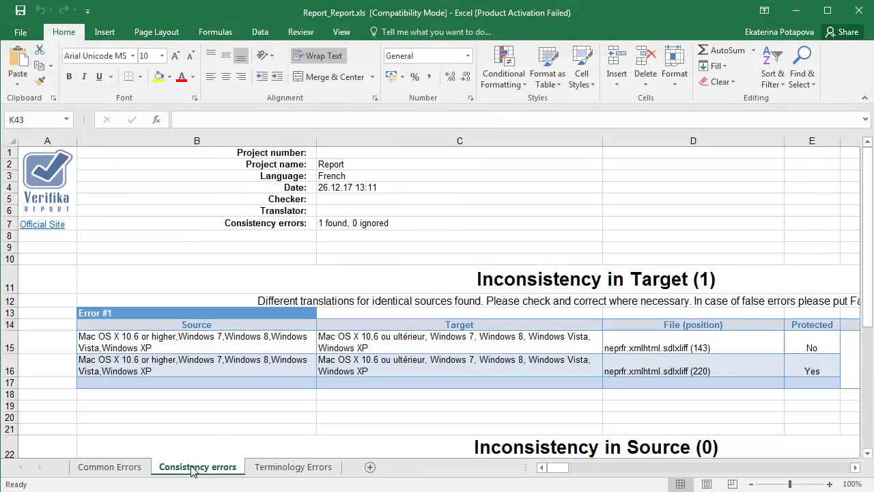
{"action": "left_click", "coordinate": [304, 470]}
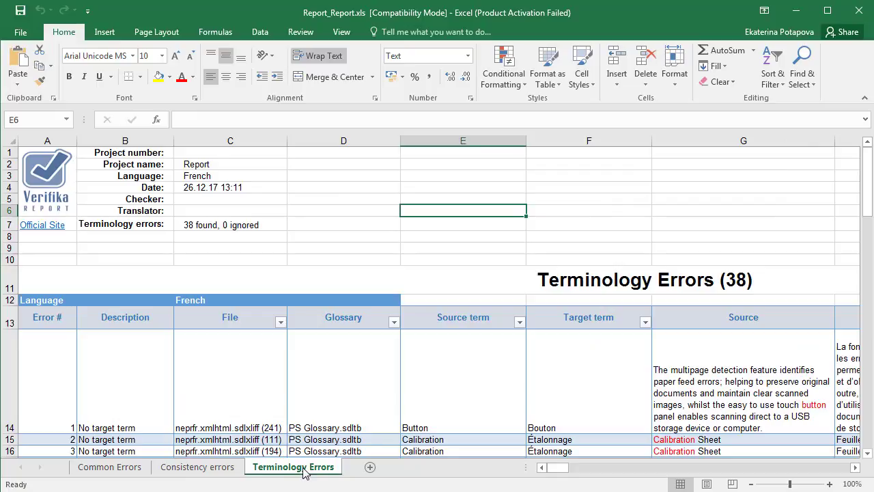
- Close the exported report in Excel and display the terminology errors in the Verifika report
{"action": "left_click", "coordinate": [859, 13]}
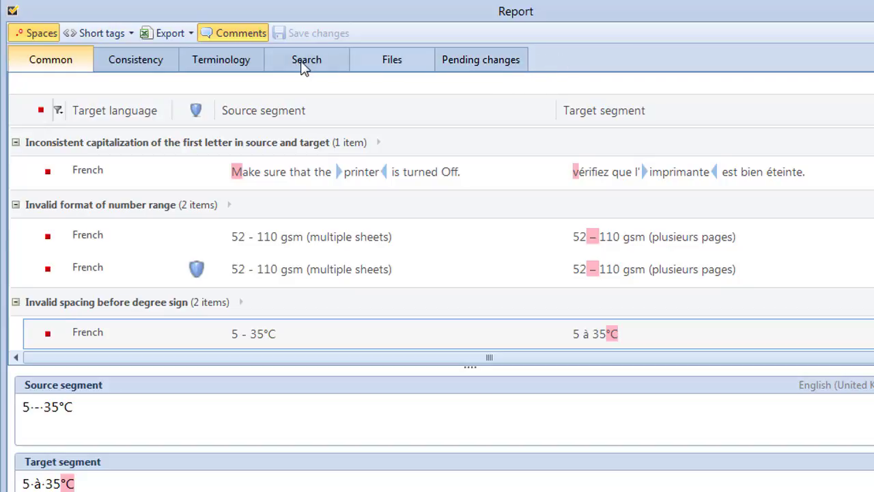
{"action": "left_click", "coordinate": [252, 58]}
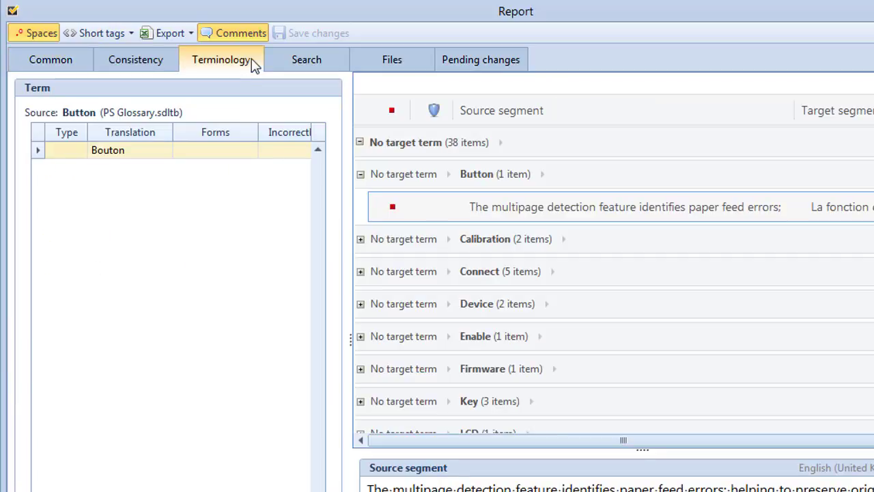
{"action": "left_click", "coordinate": [194, 34]}
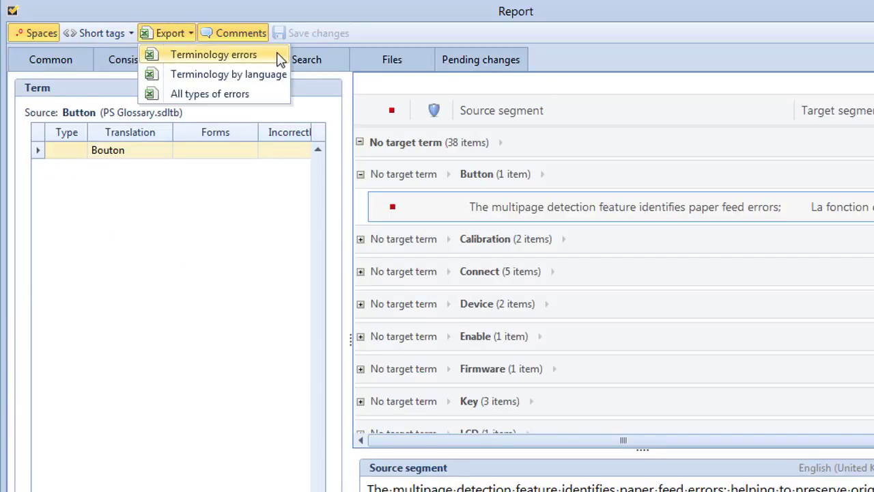
{"action": "left_click", "coordinate": [279, 56]}
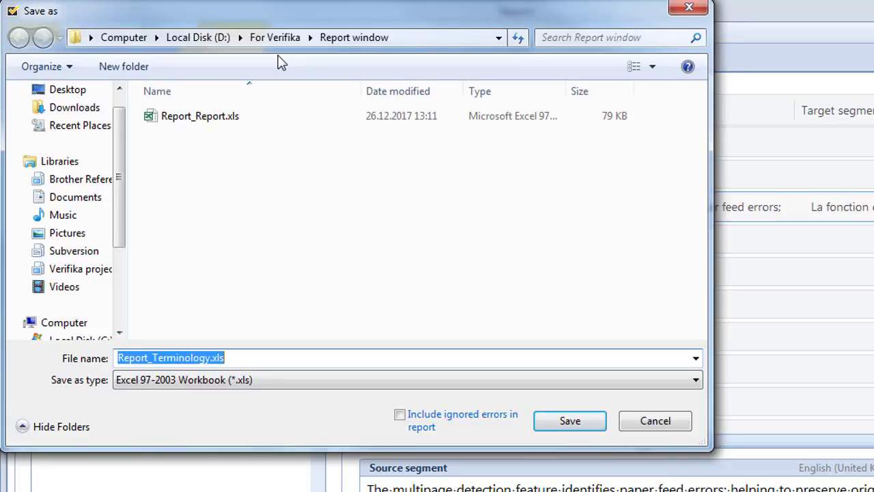
{"action": "left_click", "coordinate": [400, 415]}
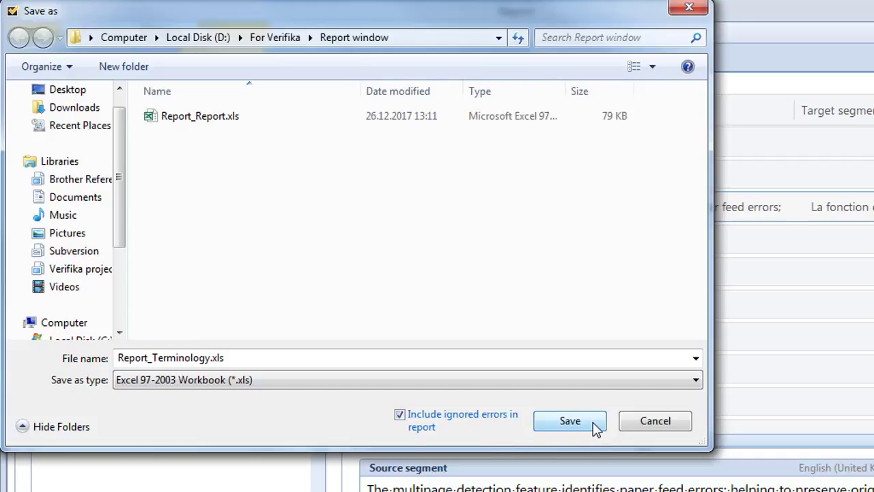
{"action": "left_click", "coordinate": [654, 422]}
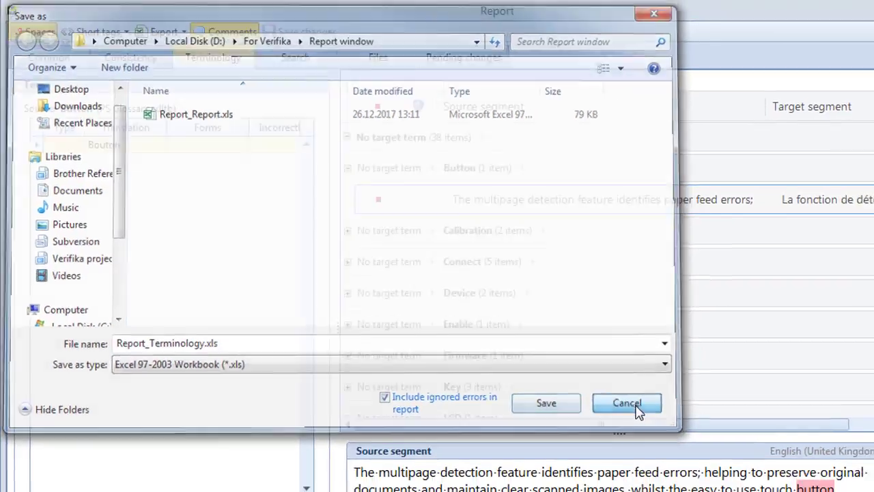